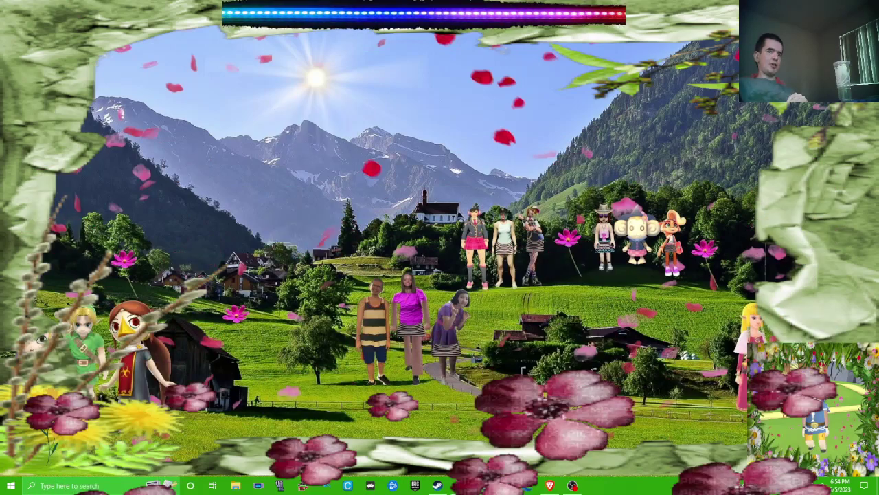
Bring Discord to the front from the taskbar, showing the server channel
{"action": "left_click", "coordinate": [462, 485]}
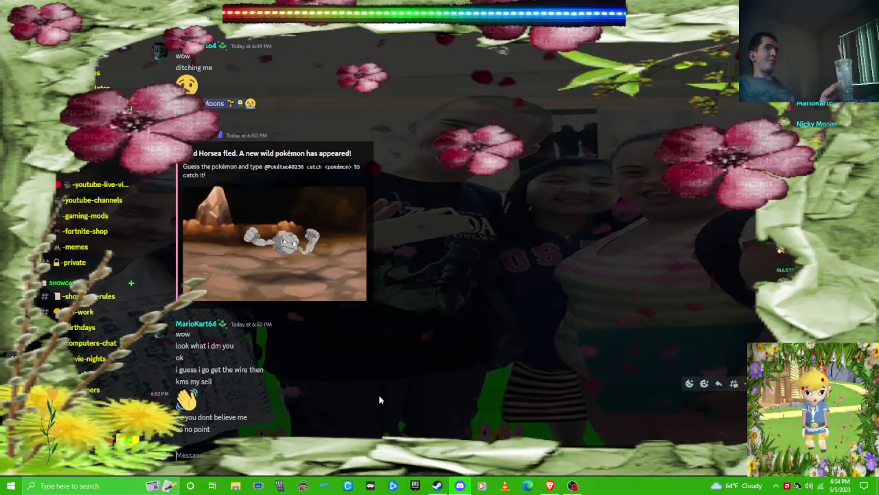
{"action": "scroll", "coordinate": [363, 388], "scroll_direction": "up", "scroll_amount": 2}
{"action": "scroll", "coordinate": [363, 388], "scroll_direction": "up", "scroll_amount": 3}
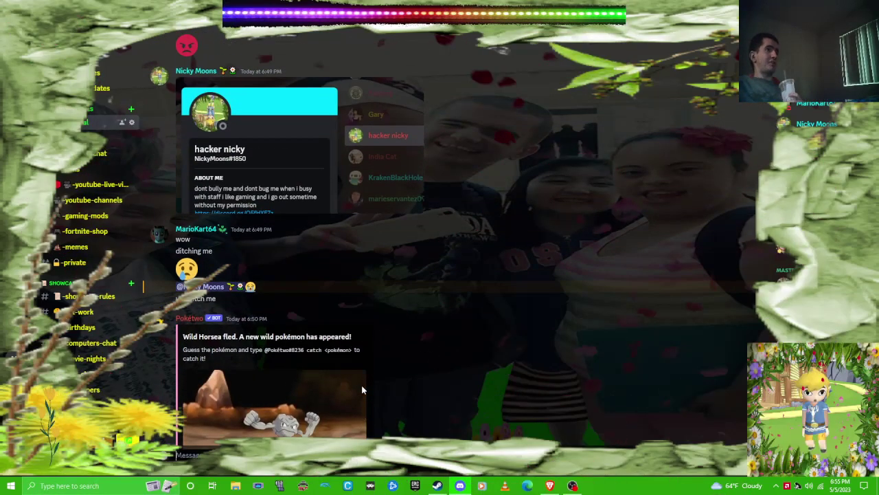
{"action": "scroll", "coordinate": [309, 343], "scroll_direction": "up", "scroll_amount": 3}
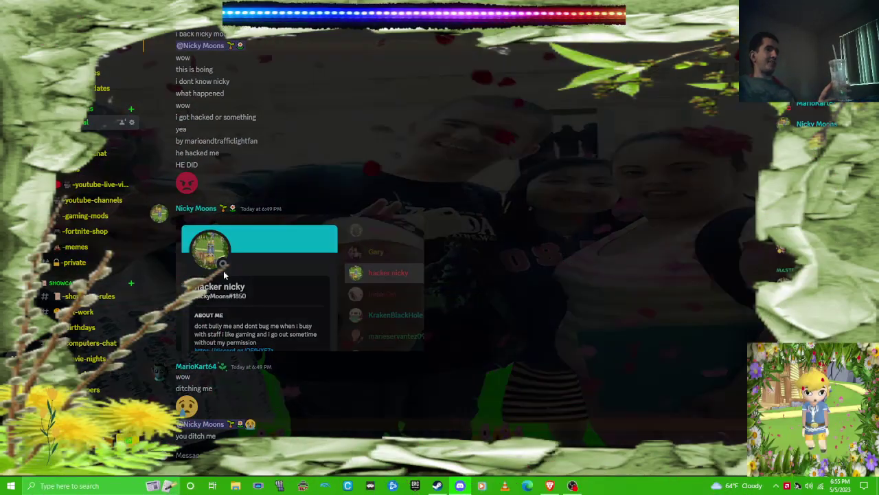
{"action": "left_click", "coordinate": [223, 271]}
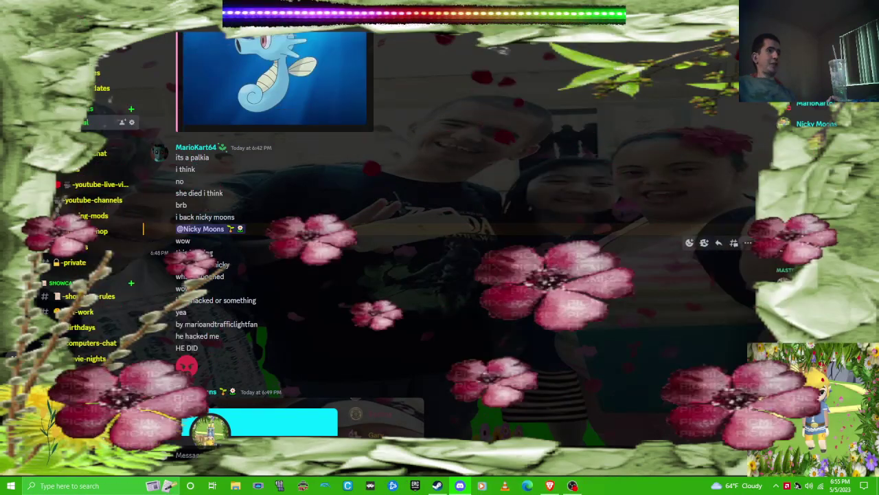
{"action": "scroll", "coordinate": [284, 248], "scroll_direction": "up", "scroll_amount": 3}
{"action": "scroll", "coordinate": [289, 249], "scroll_direction": "up", "scroll_amount": 3}
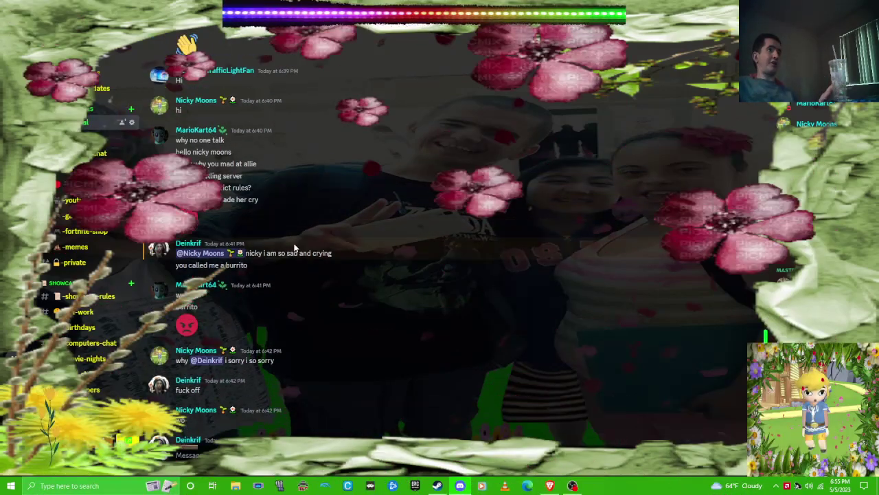
{"action": "scroll", "coordinate": [306, 225], "scroll_direction": "up", "scroll_amount": 2}
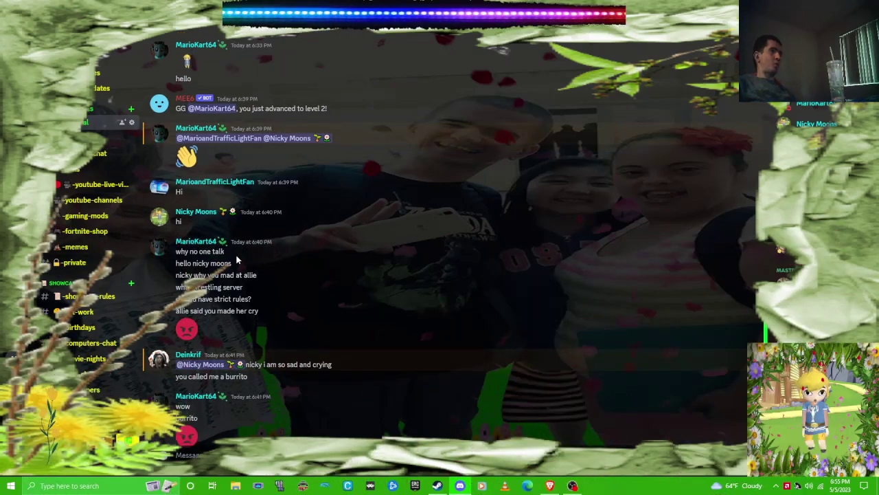
{"action": "scroll", "coordinate": [206, 276], "scroll_direction": "down", "scroll_amount": 5}
{"action": "scroll", "coordinate": [199, 322], "scroll_direction": "down", "scroll_amount": 5}
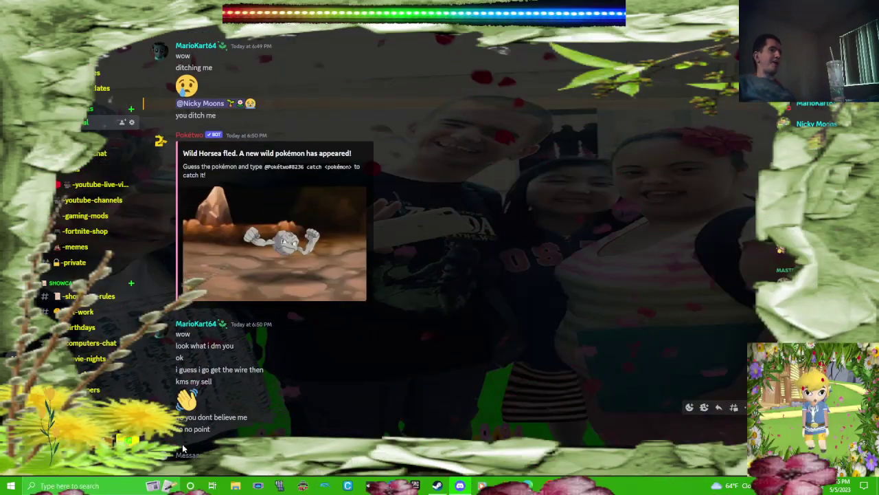
Post the b1 image from the Pictures folder into the Discord channel
{"action": "key", "text": "super+d"}
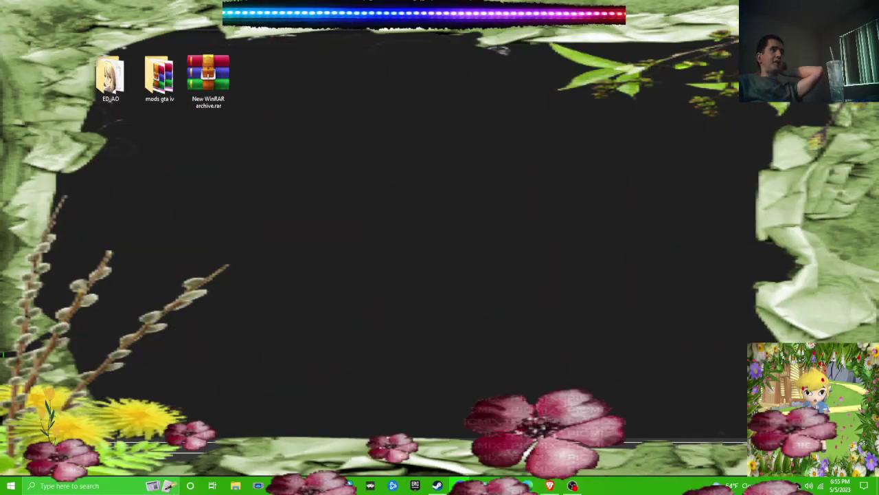
{"action": "double_click", "coordinate": [258, 76]}
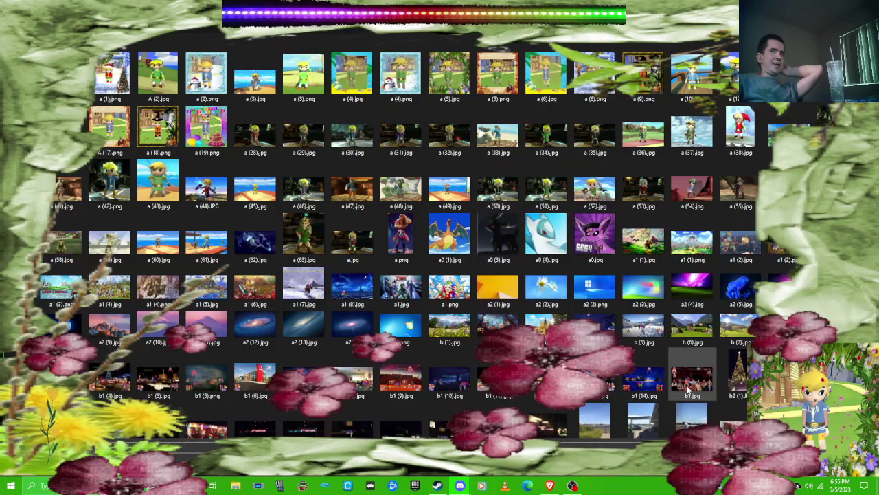
{"action": "key", "text": "alt+Tab"}
{"action": "key", "text": "Return"}
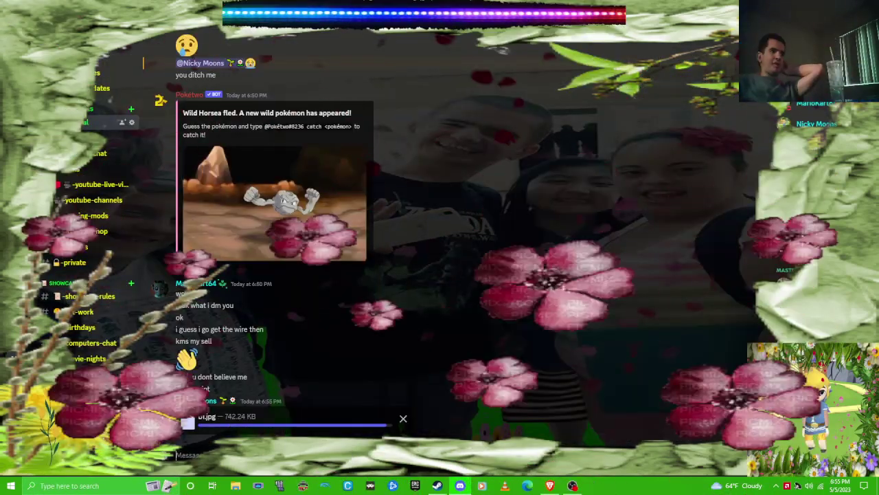
Send the favourite flaming wrestling ring GIF from the GIF picker's Favorites
{"action": "left_click", "coordinate": [714, 453]}
{"action": "left_click", "coordinate": [619, 290]}
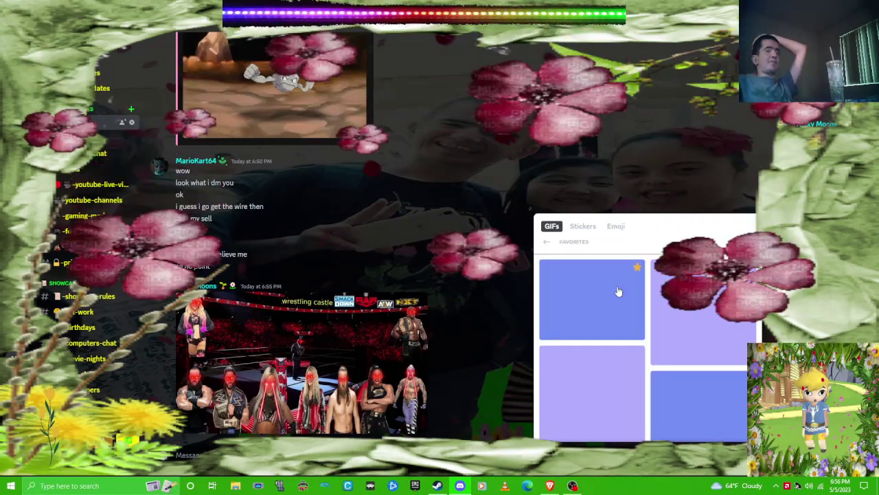
{"action": "scroll", "coordinate": [623, 325], "scroll_direction": "down", "scroll_amount": 5}
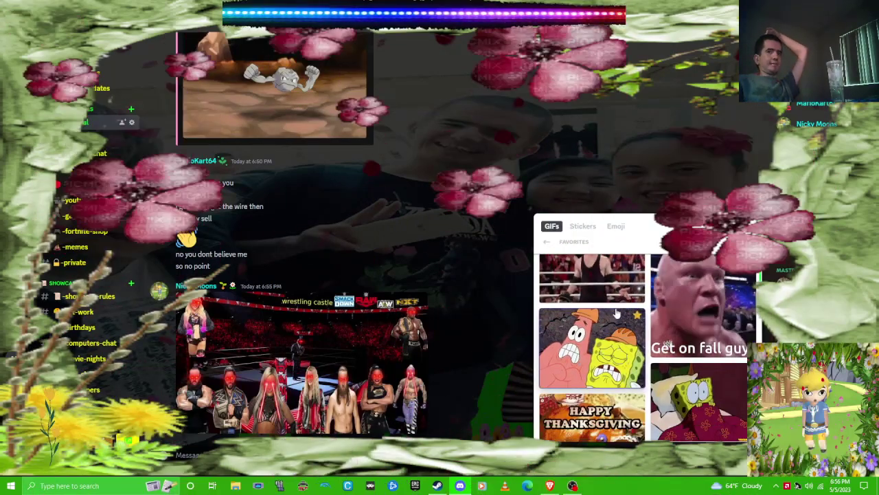
{"action": "left_click", "coordinate": [608, 296]}
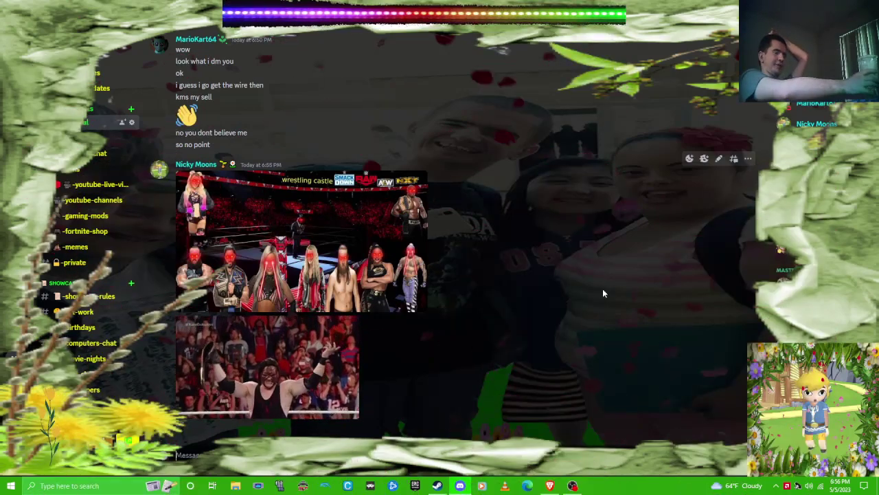
{"action": "mouse_move", "coordinate": [275, 227]}
{"action": "scroll", "coordinate": [103, 240], "scroll_direction": "down", "scroll_amount": 5}
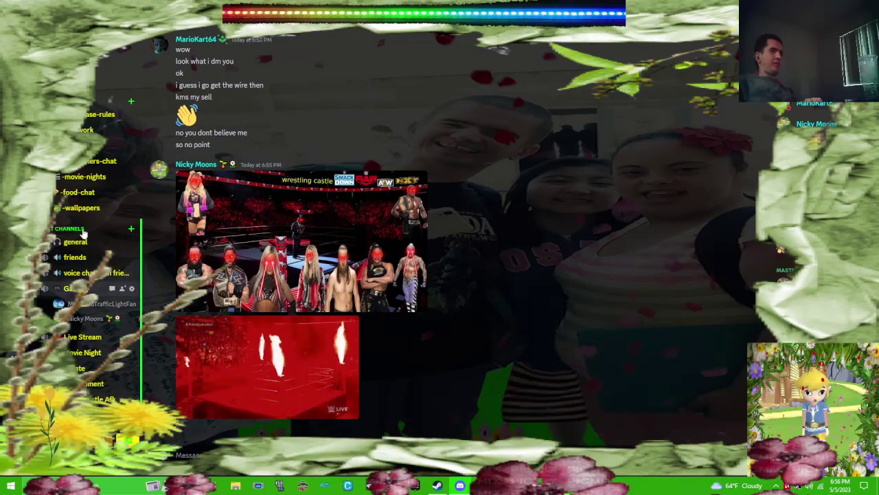
{"action": "scroll", "coordinate": [85, 242], "scroll_direction": "up", "scroll_amount": 5}
{"action": "scroll", "coordinate": [343, 241], "scroll_direction": "up", "scroll_amount": 1}
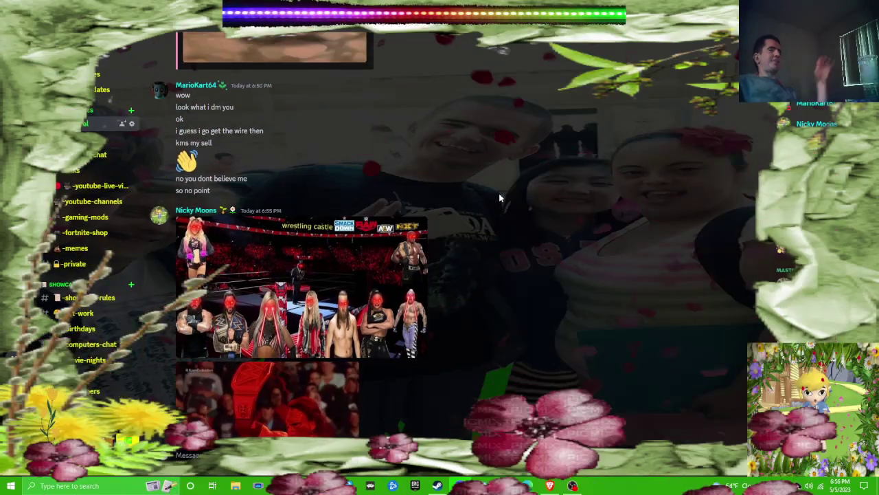
{"action": "scroll", "coordinate": [500, 198], "scroll_direction": "down", "scroll_amount": 1}
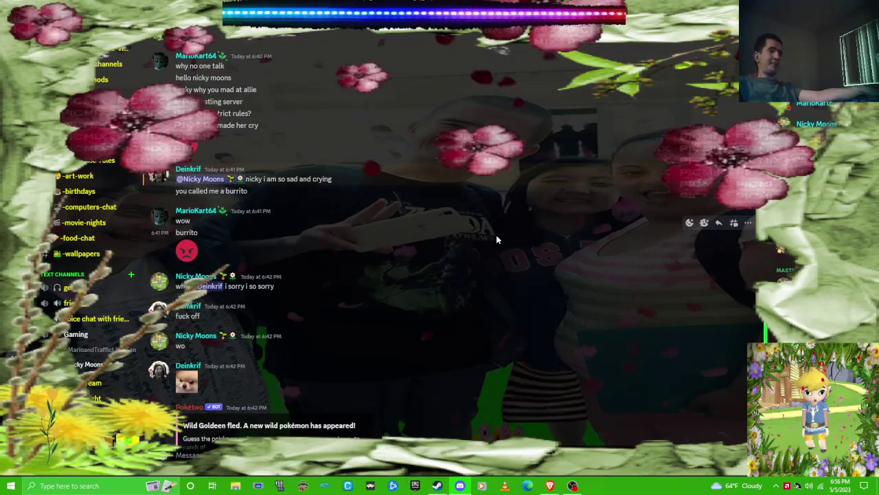
{"action": "scroll", "coordinate": [498, 239], "scroll_direction": "up", "scroll_amount": 2}
{"action": "scroll", "coordinate": [491, 242], "scroll_direction": "up", "scroll_amount": 2}
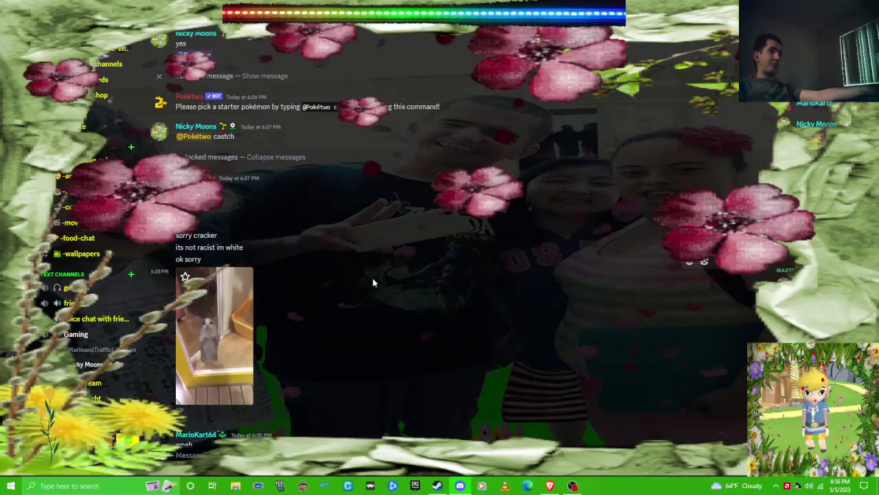
{"action": "scroll", "coordinate": [376, 279], "scroll_direction": "up", "scroll_amount": 2}
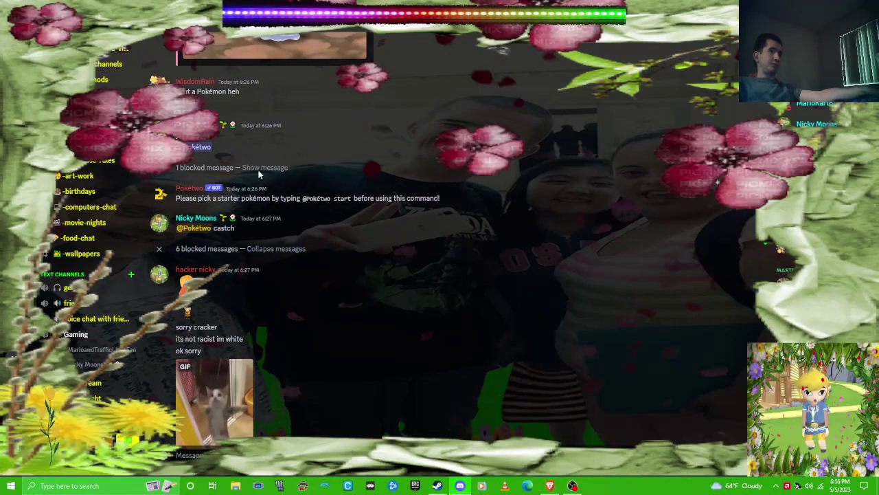
{"action": "scroll", "coordinate": [394, 197], "scroll_direction": "up", "scroll_amount": 3}
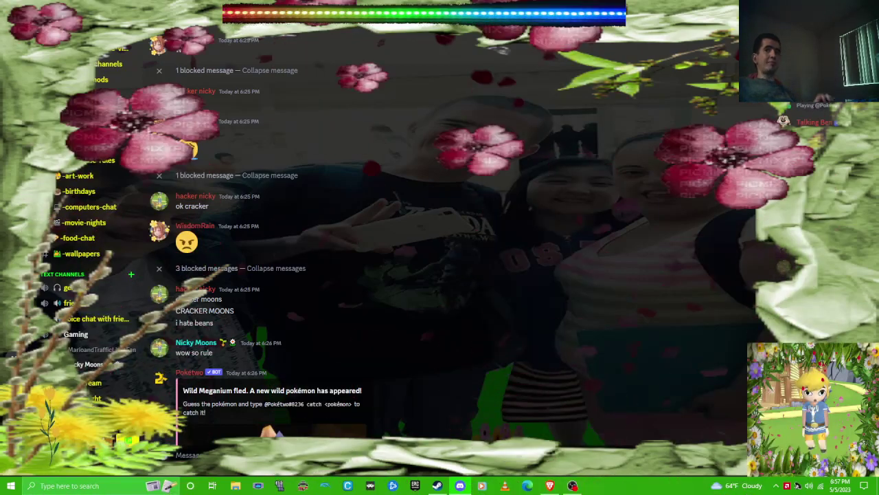
{"action": "mouse_move", "coordinate": [302, 268]}
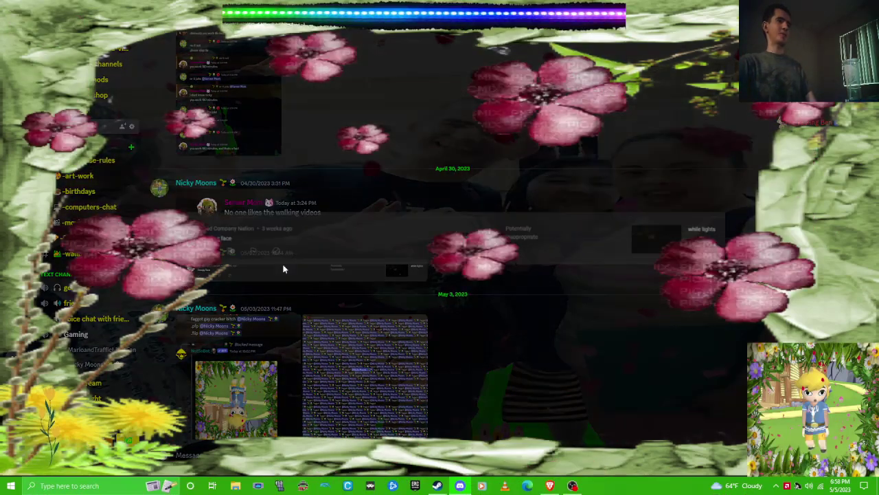
Enlarge and close older screenshots, ending on the enlarged phone locker-room screenshot
{"action": "left_click", "coordinate": [282, 267]}
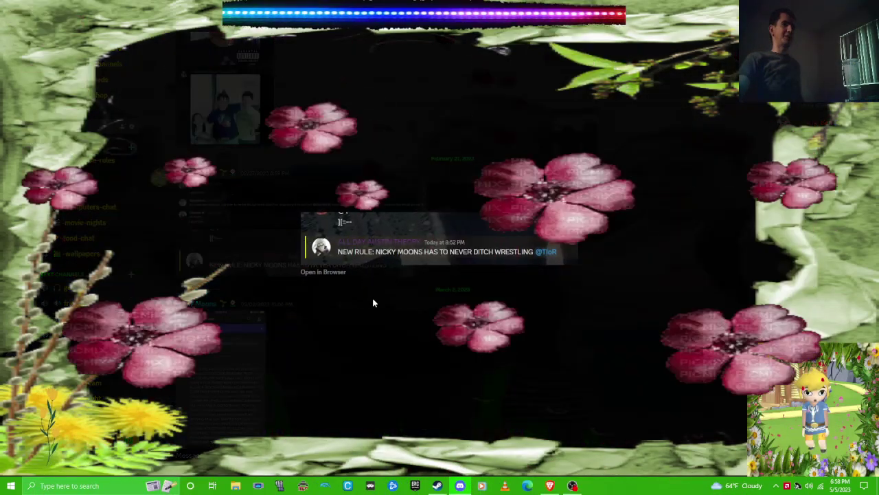
{"action": "left_click", "coordinate": [373, 301]}
{"action": "left_click", "coordinate": [266, 197]}
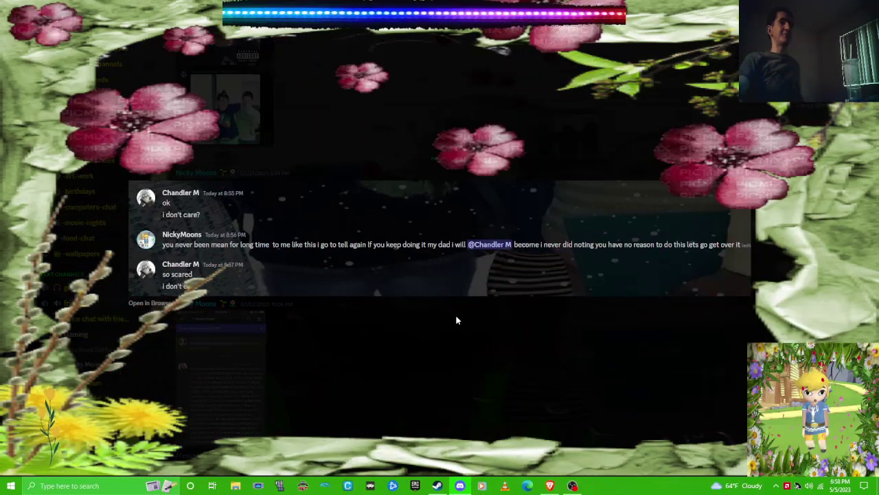
{"action": "left_click", "coordinate": [413, 344]}
{"action": "scroll", "coordinate": [309, 261], "scroll_direction": "down", "scroll_amount": 5}
{"action": "left_click", "coordinate": [260, 256]}
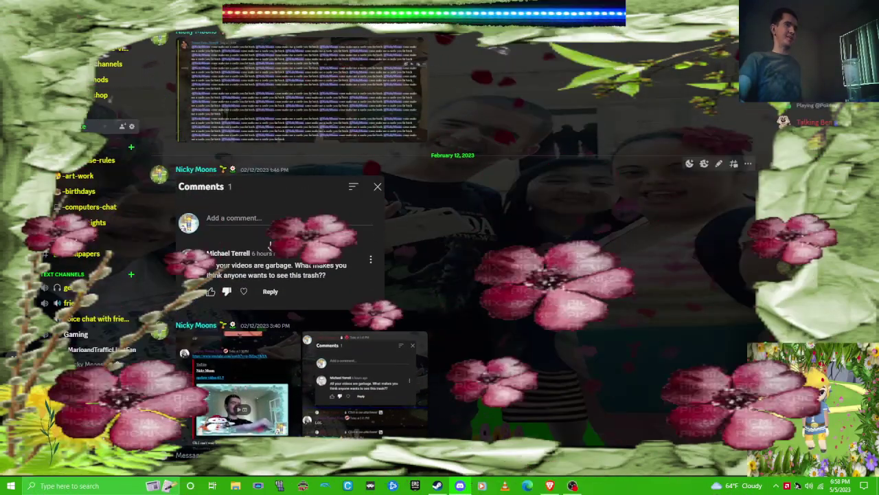
View the Comments screenshot, then enlarge the December 31 Comments screenshot
{"action": "left_click", "coordinate": [270, 240]}
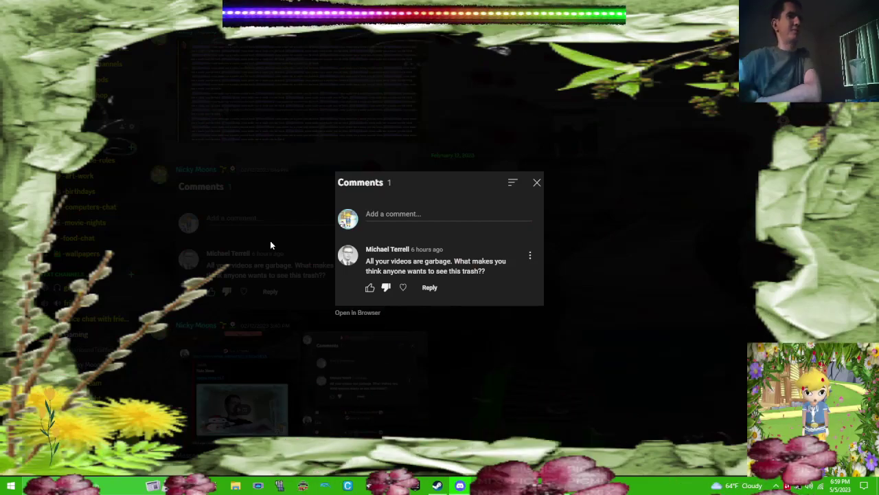
{"action": "left_click", "coordinate": [522, 267]}
{"action": "scroll", "coordinate": [523, 266], "scroll_direction": "up", "scroll_amount": 5}
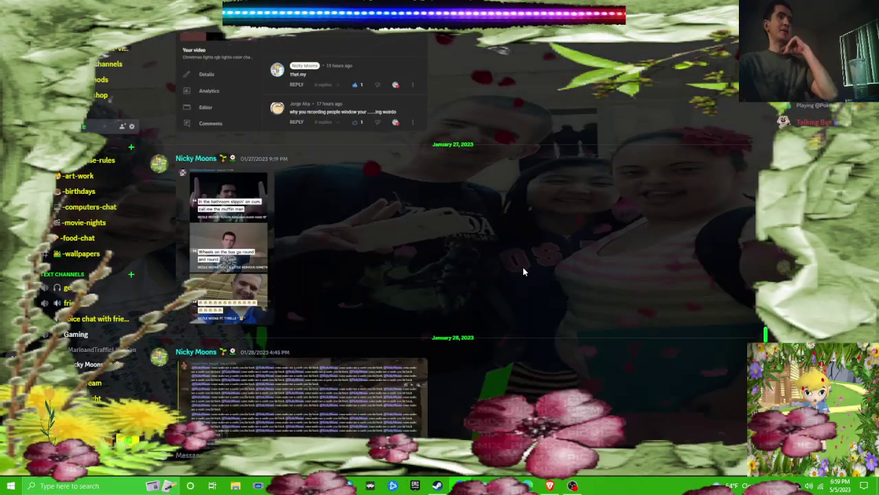
{"action": "scroll", "coordinate": [523, 266], "scroll_direction": "up", "scroll_amount": 3}
{"action": "scroll", "coordinate": [522, 266], "scroll_direction": "up", "scroll_amount": 4}
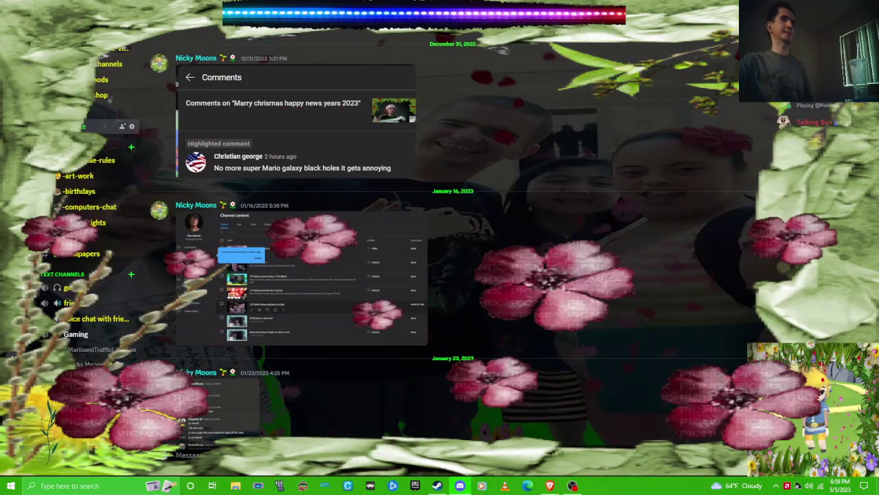
{"action": "left_click", "coordinate": [352, 145]}
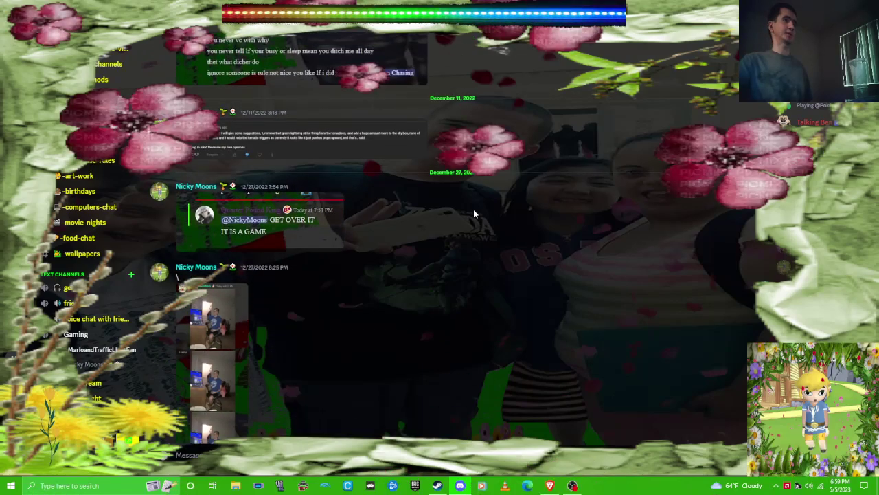
{"action": "scroll", "coordinate": [473, 213], "scroll_direction": "up", "scroll_amount": 5}
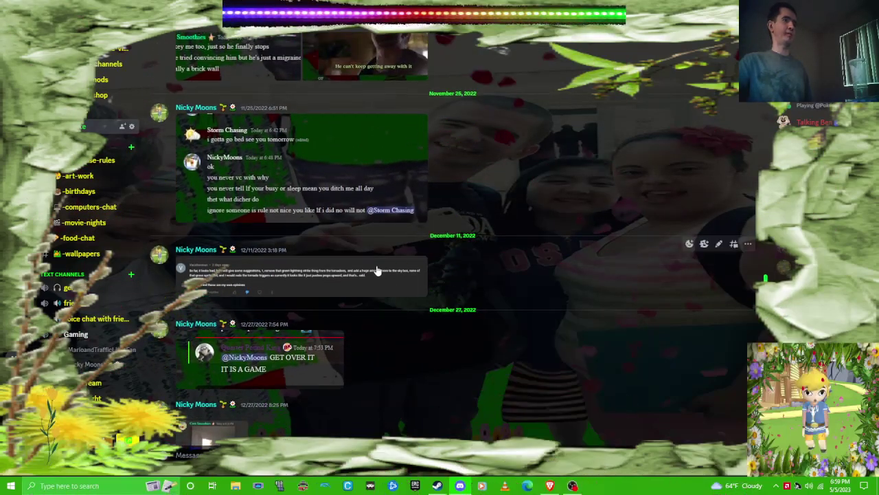
Enlarge the December 11 comment screenshot in the image viewer
{"action": "left_click", "coordinate": [385, 264]}
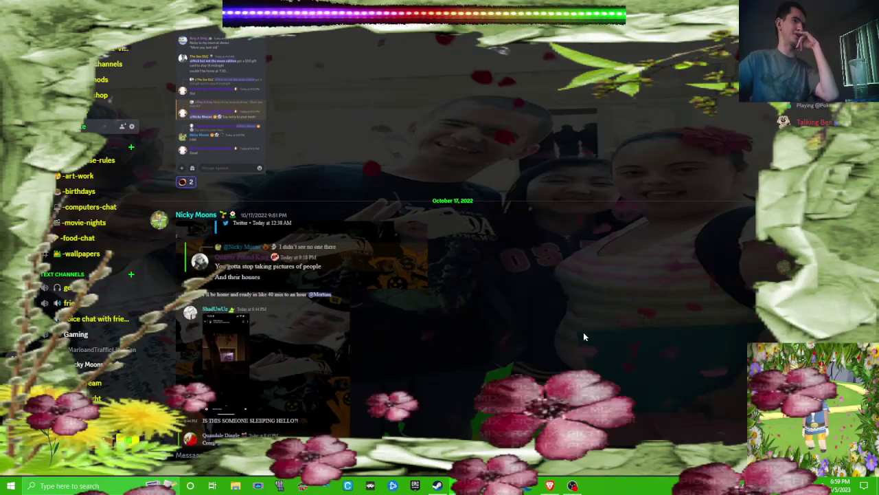
{"action": "scroll", "coordinate": [584, 332], "scroll_direction": "down", "scroll_amount": 1}
{"action": "scroll", "coordinate": [574, 335], "scroll_direction": "down", "scroll_amount": 1}
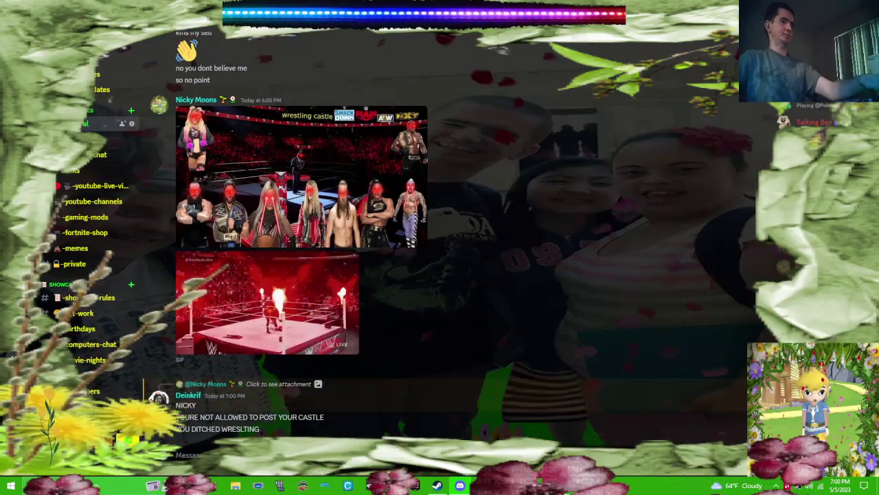
{"action": "type", "text": "my ser"}
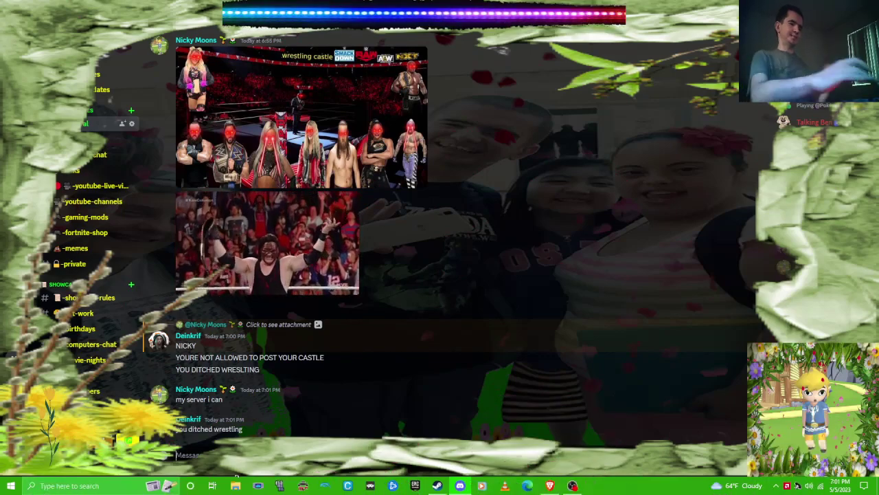
{"action": "type", "text": "yes i"}
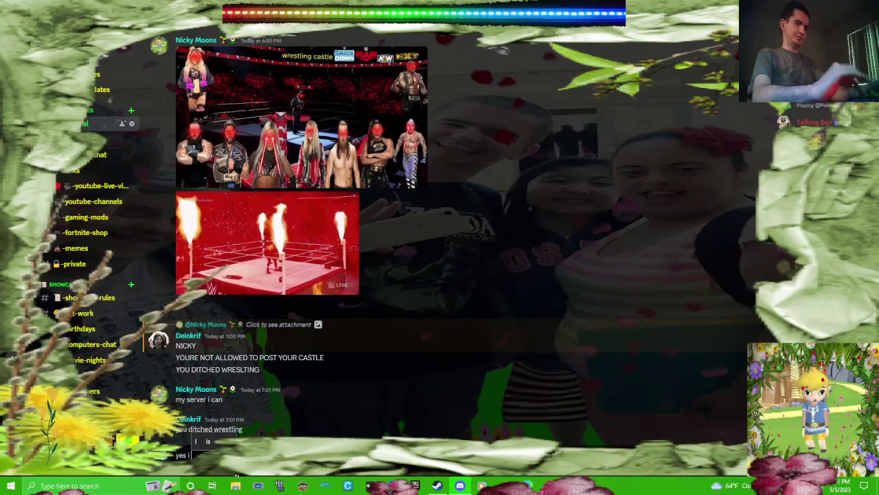
{"action": "type", "text": " kn"}
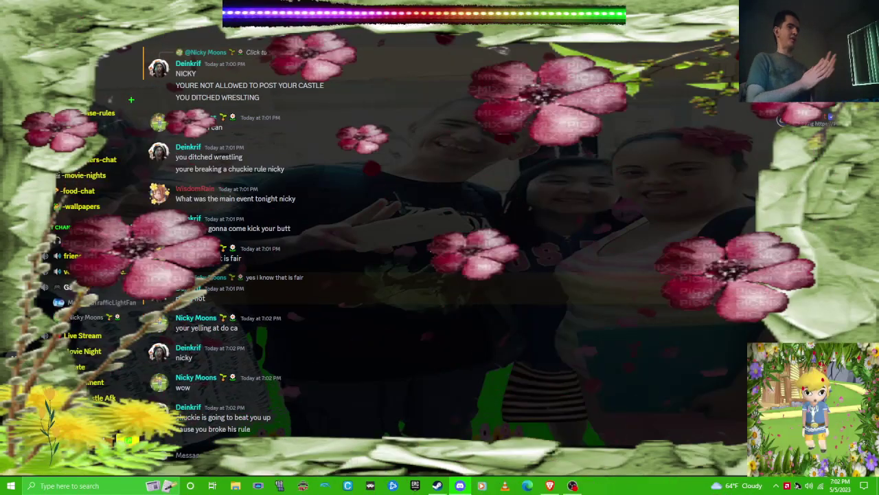
{"action": "type", "text": "if y"}
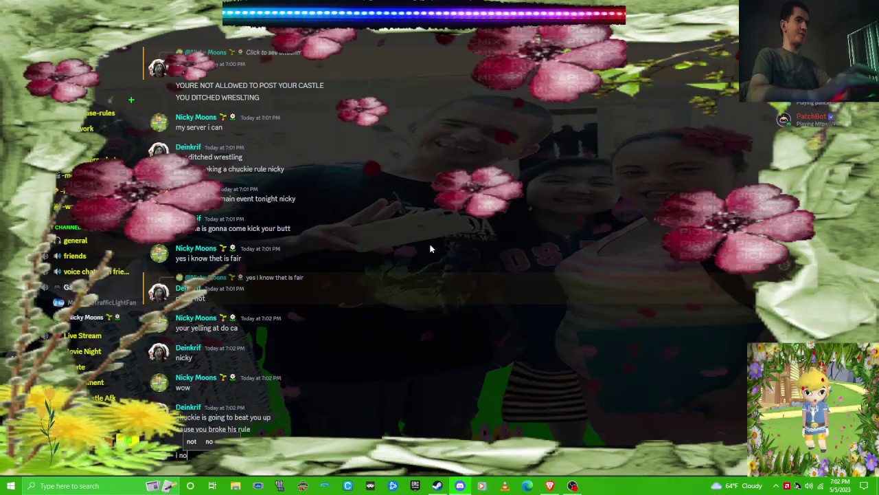
{"action": "type", "text": "ot go"}
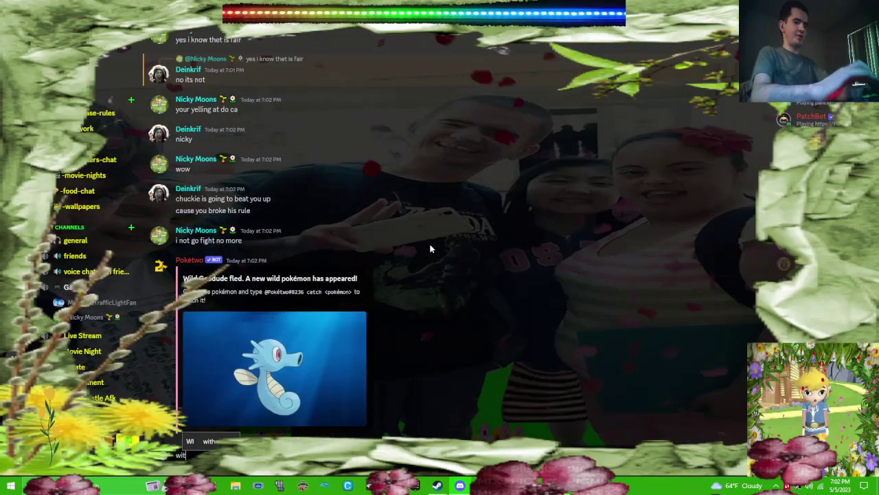
{"action": "type", "text": "this"}
Send the moderator the replies 'with this' and 'i will su bot i not go to'
{"action": "key", "text": "Return"}
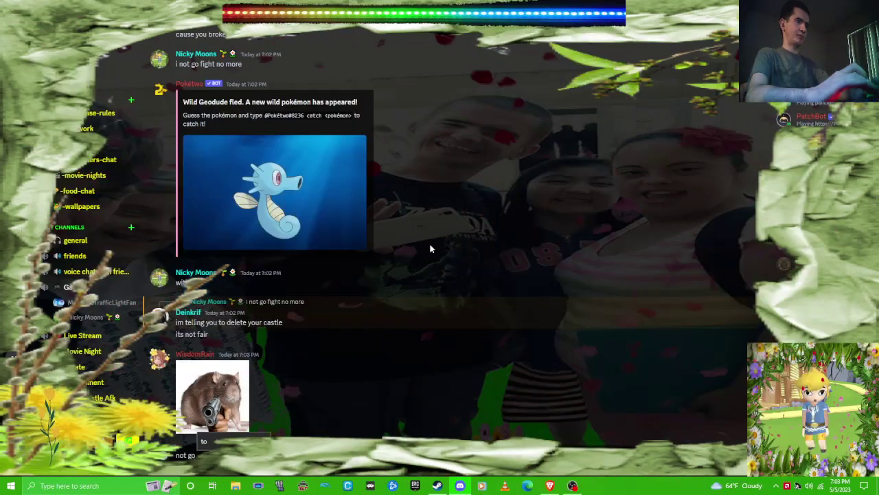
{"action": "key", "text": "Return"}
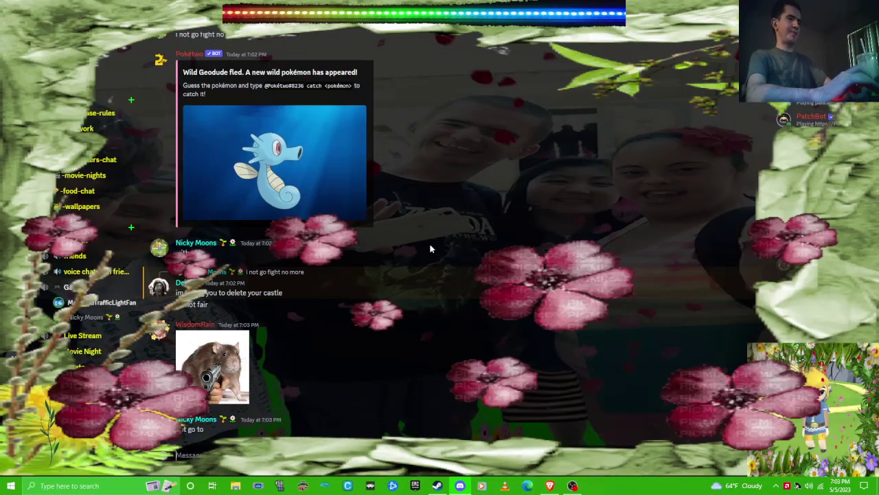
{"action": "type", "text": "i will"}
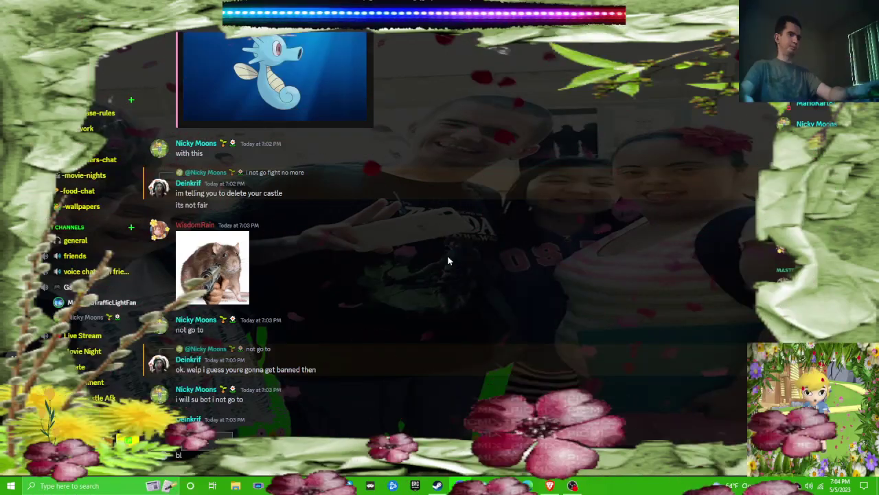
{"action": "type", "text": "bl me"}
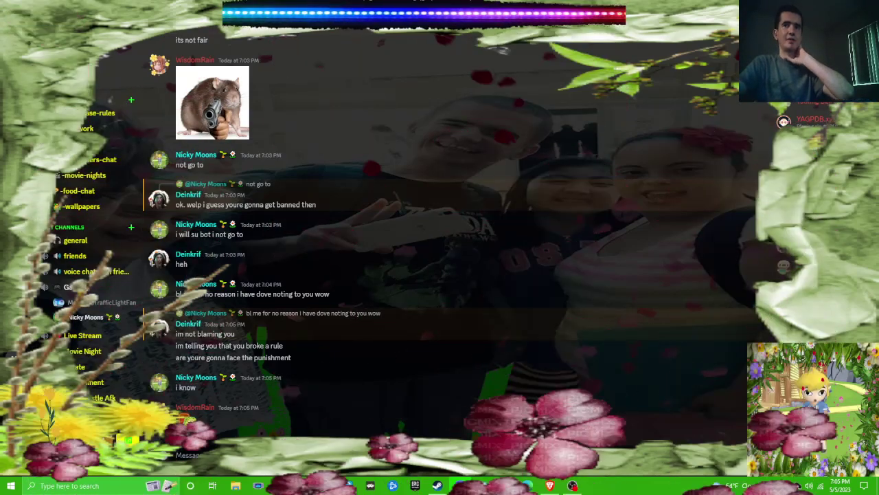
{"action": "scroll", "coordinate": [610, 356], "scroll_direction": "up", "scroll_amount": 5}
{"action": "scroll", "coordinate": [610, 355], "scroll_direction": "down", "scroll_amount": 5}
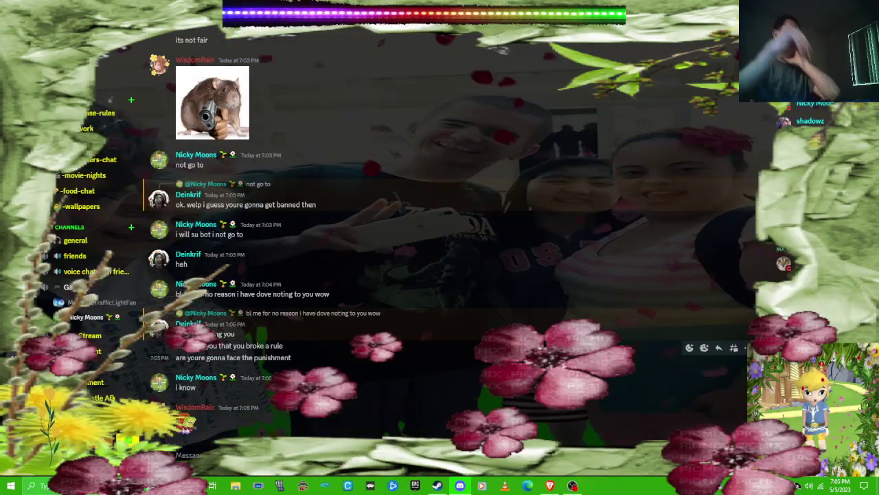